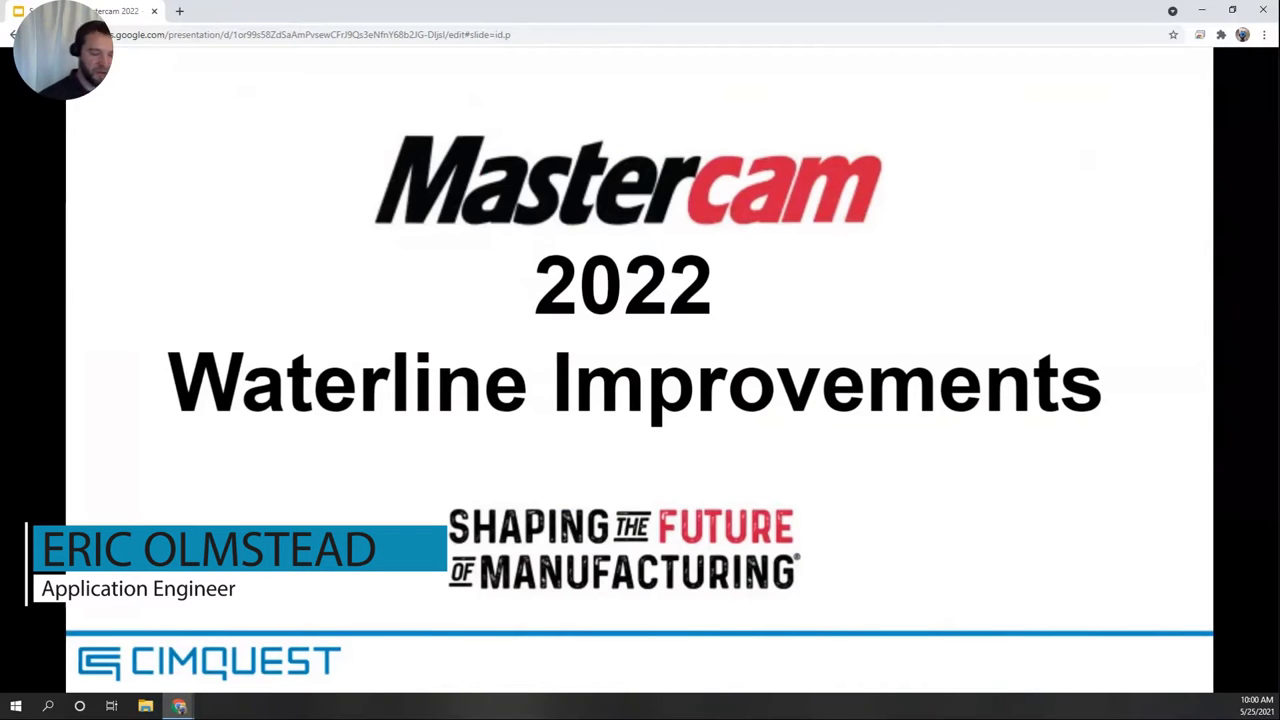
Advance from the title slide to the '3D High Speed Waterline Toolpath Enhancements' vise slide.
key("Right")
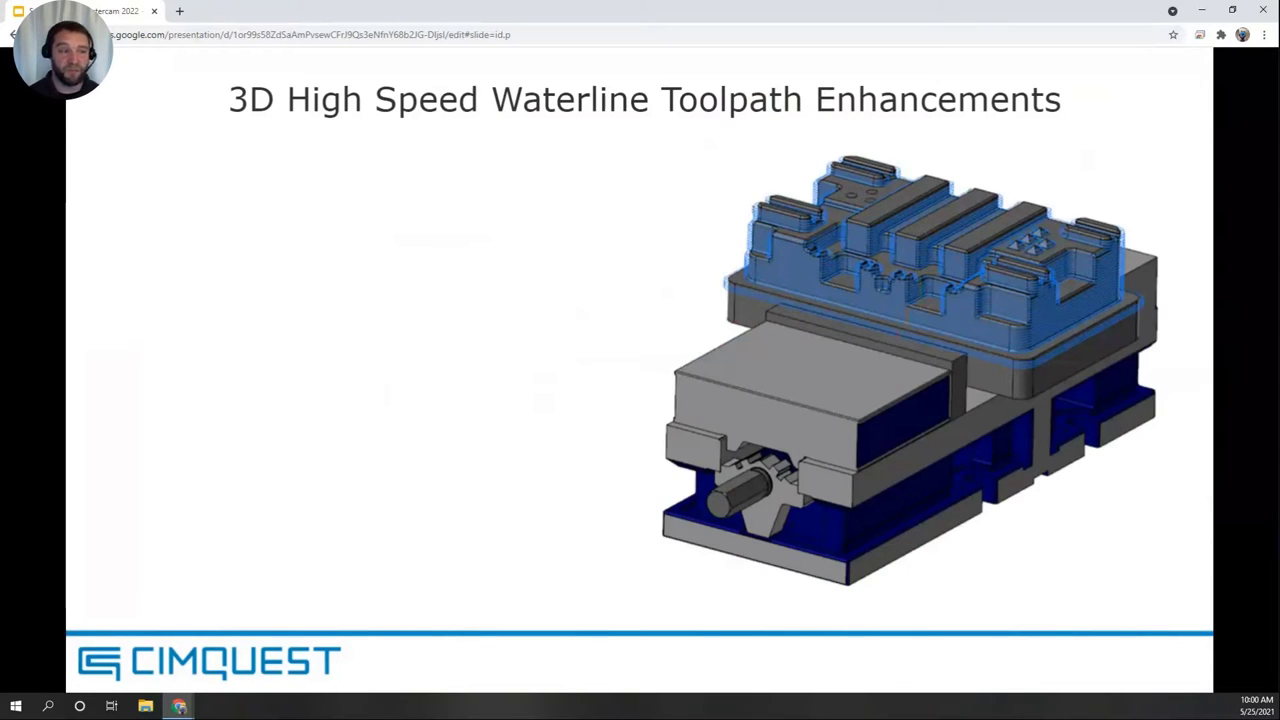
Reveal the waterline Strengths heading, its bullets and Weaknesses, then go to the engagement comparison slide.
key("Right")
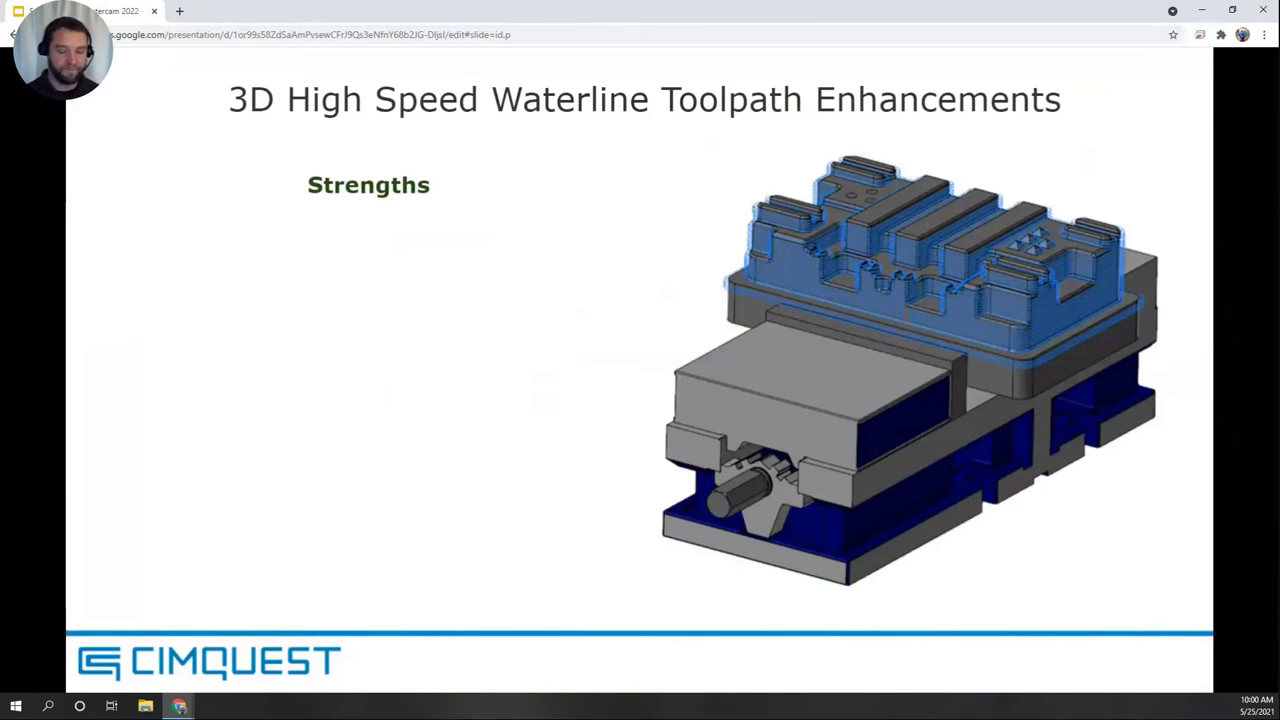
key("Right")
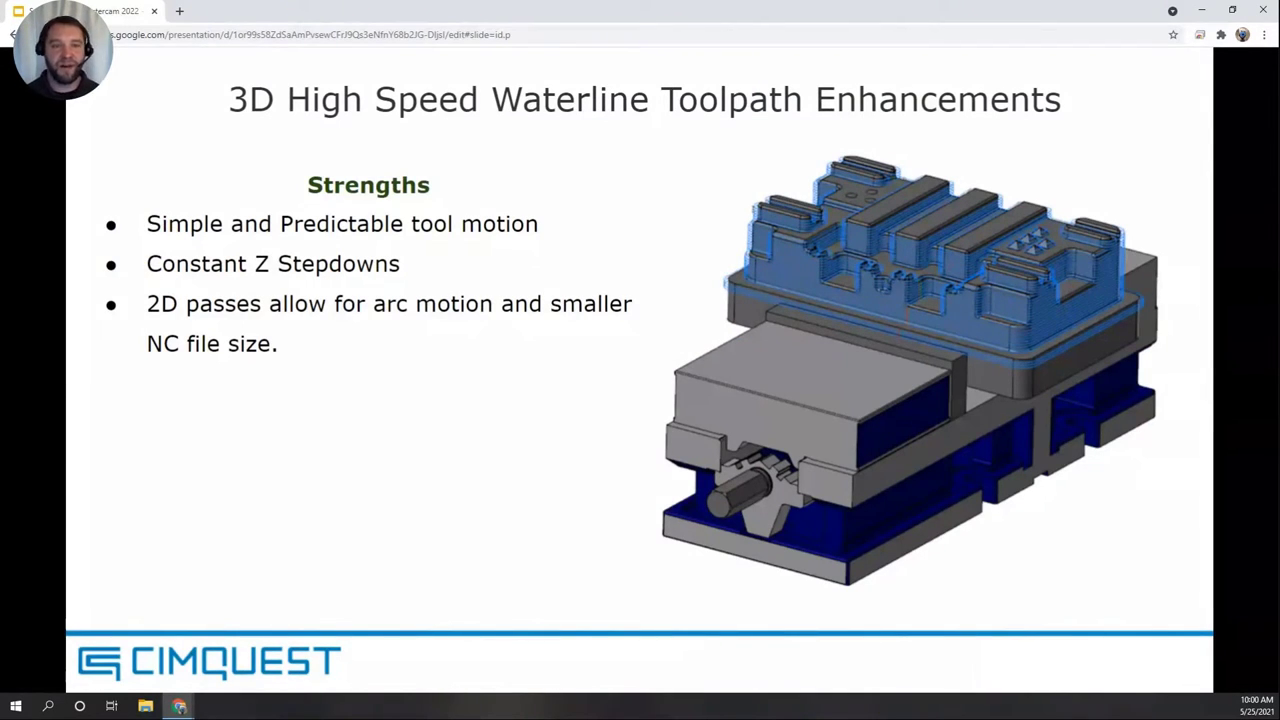
key("Right")
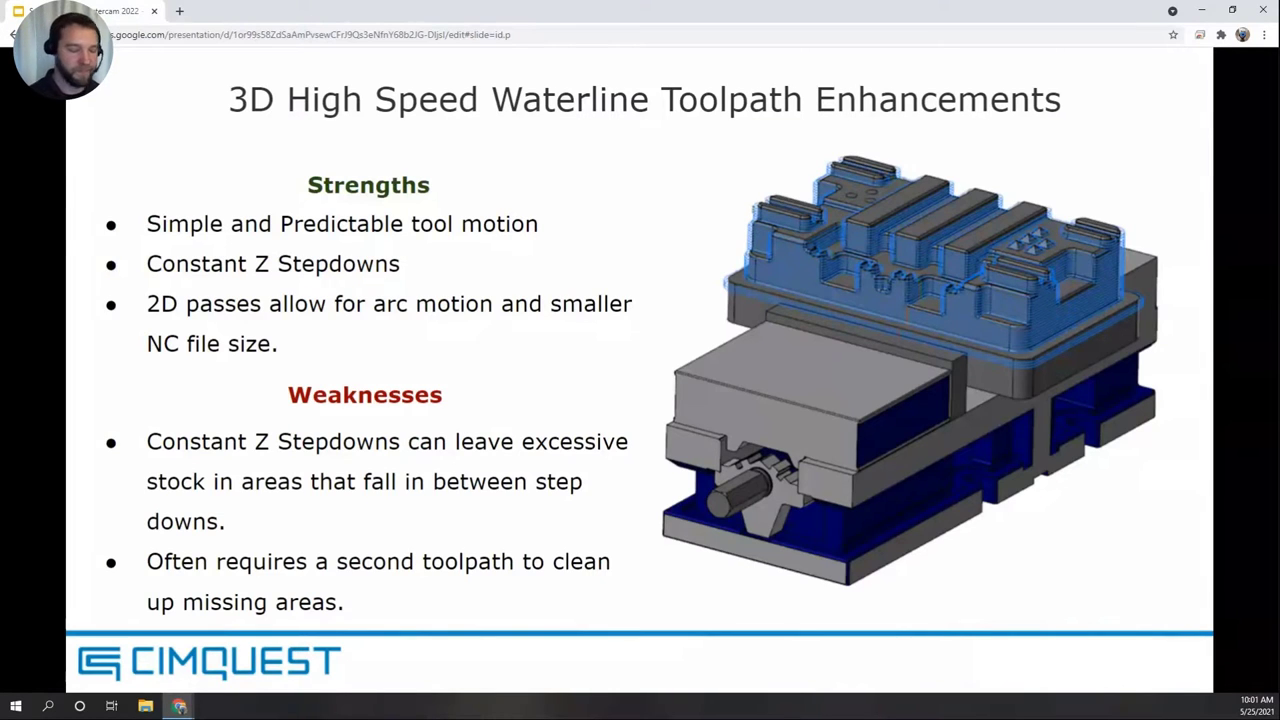
key("Right")
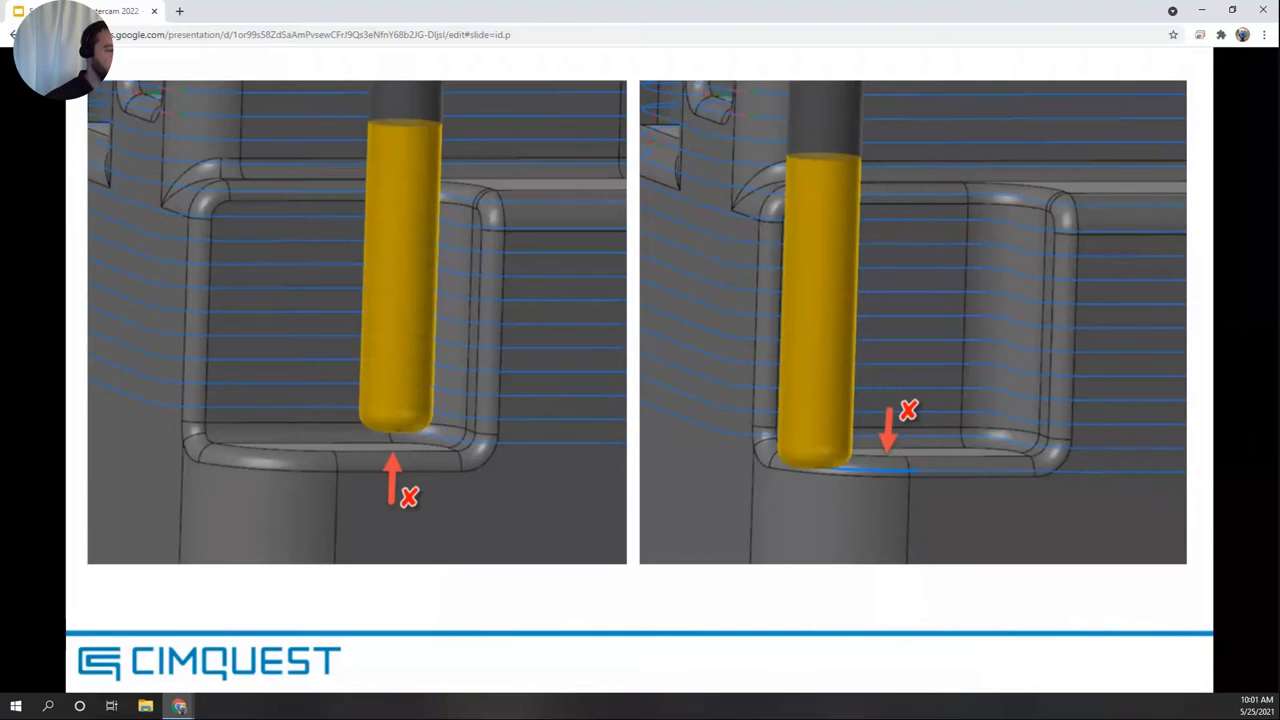
key("Right")
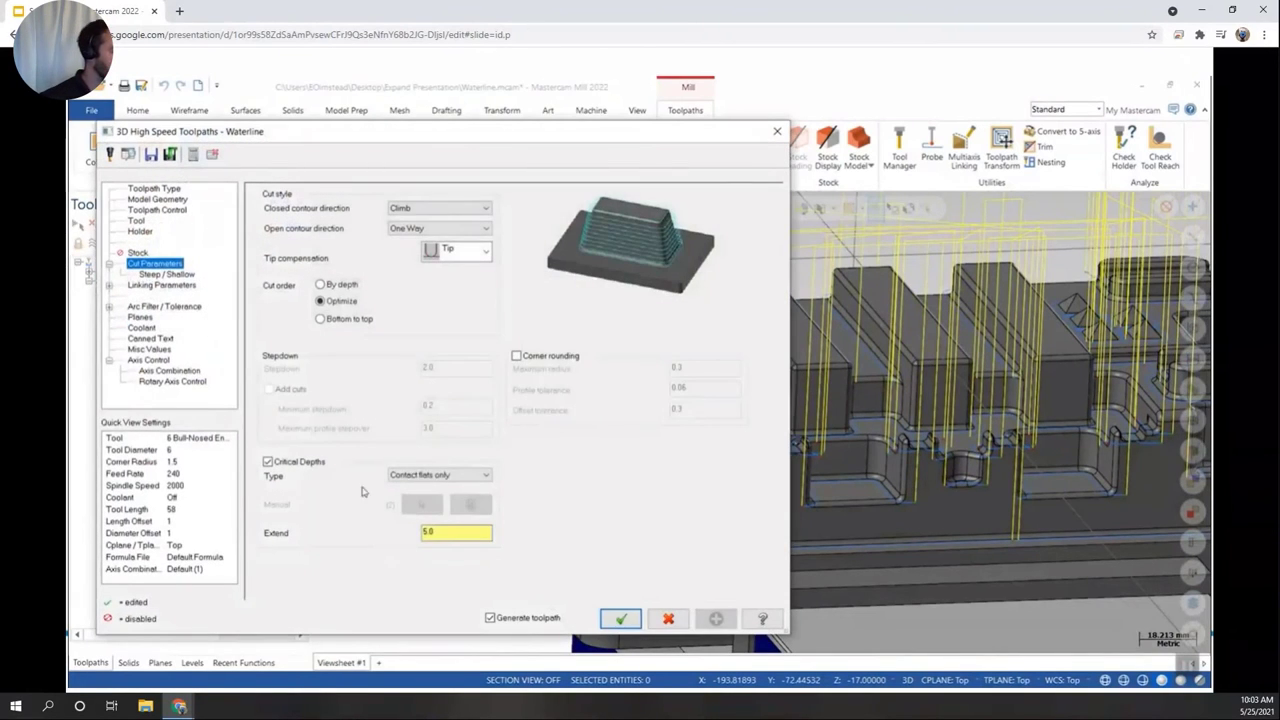
Set critical depths to Manual contact only at two picked flat points, regenerate, and inspect the toolpath.
left_click(471, 481)
left_click(461, 555)
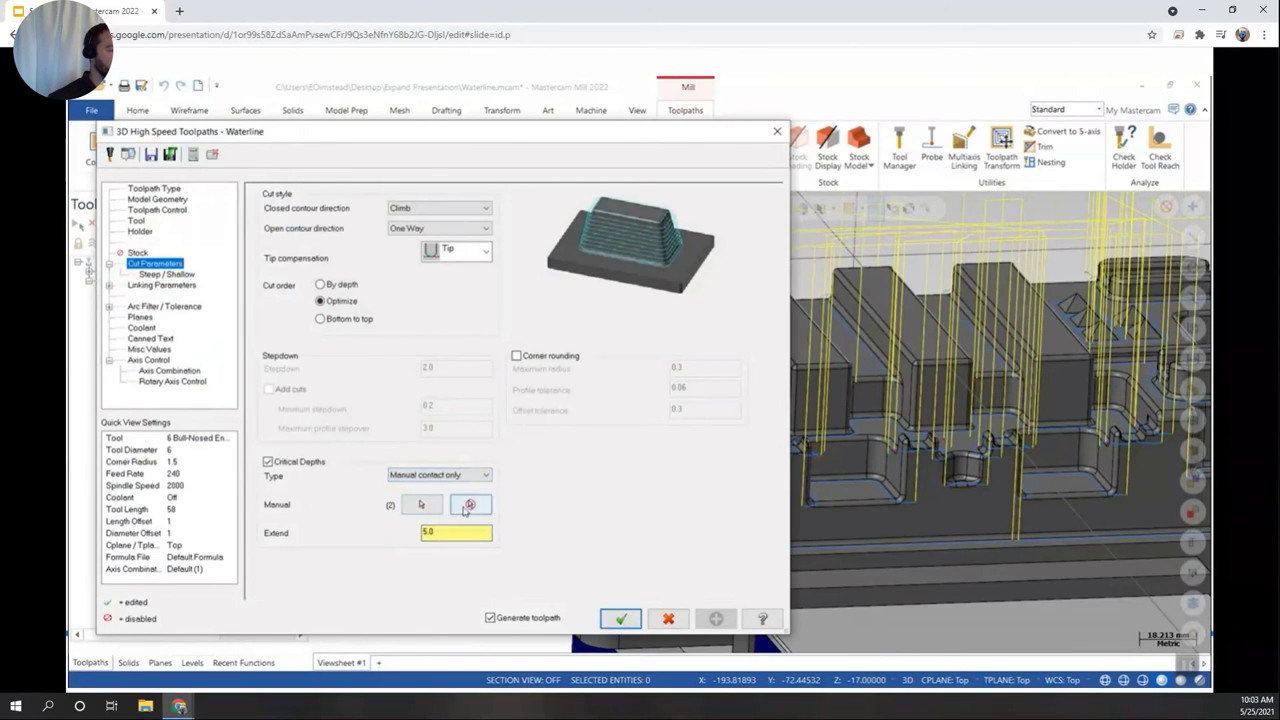
left_click(421, 506)
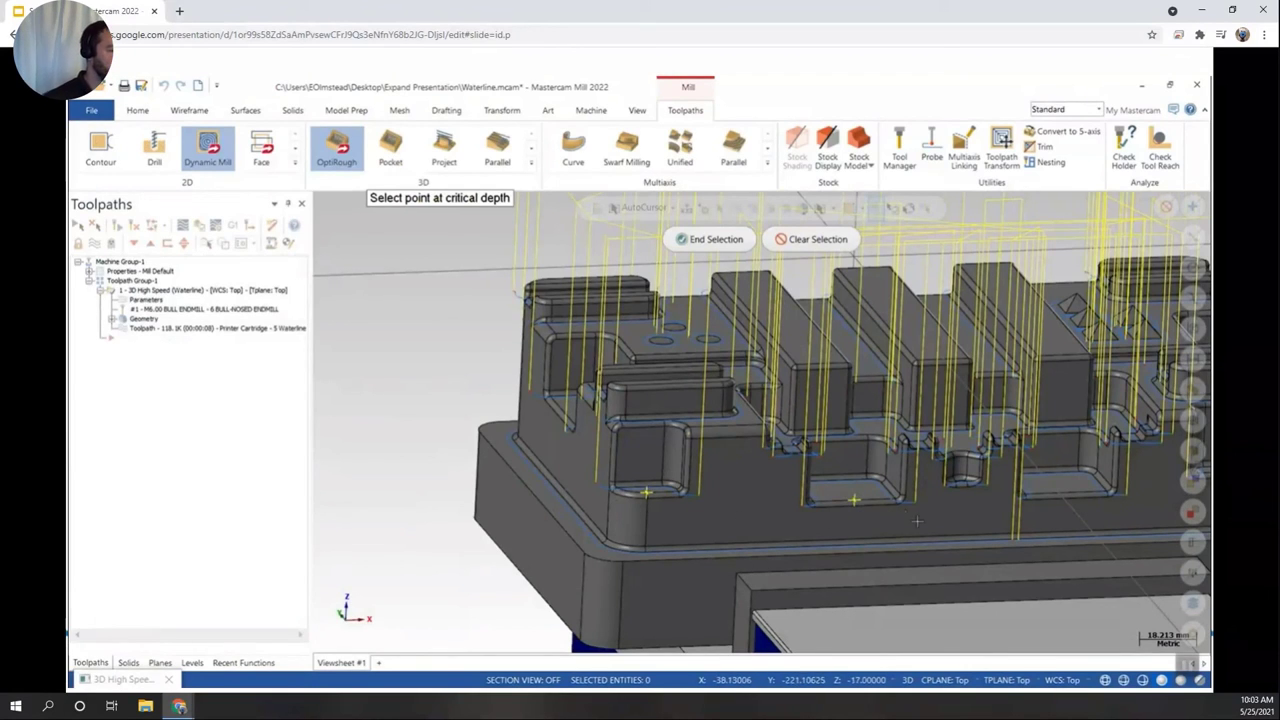
left_click(710, 239)
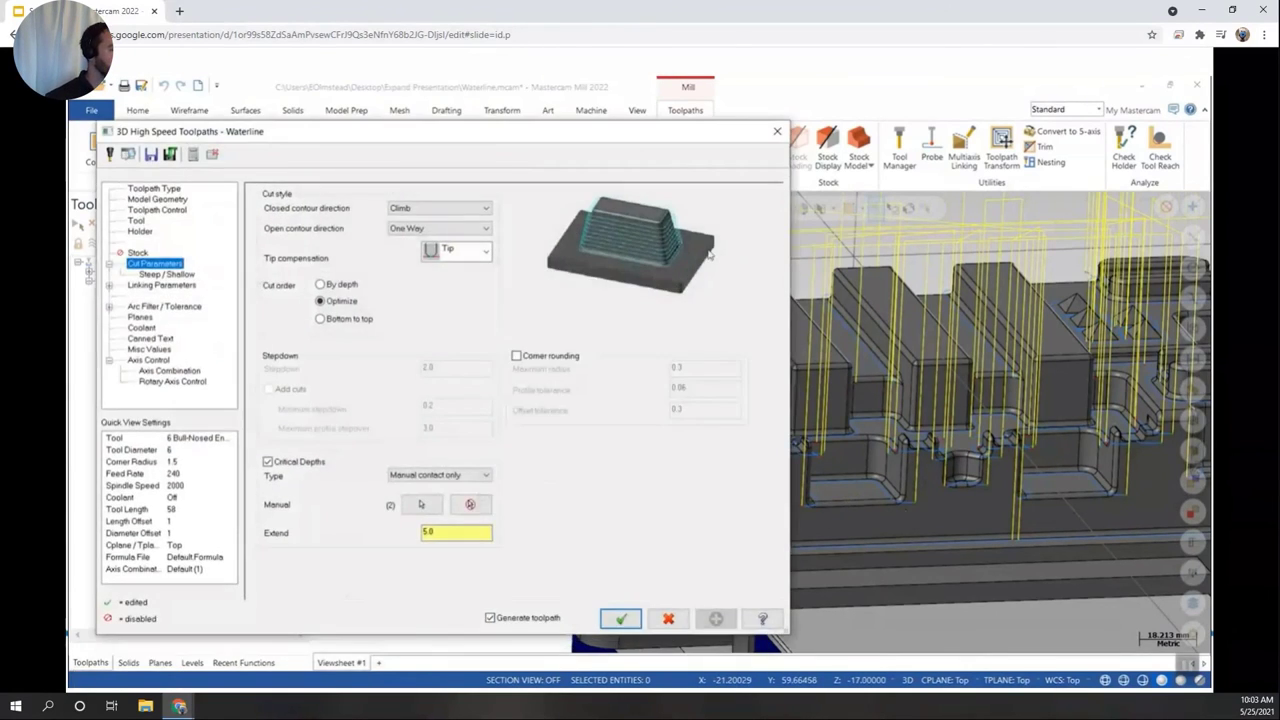
left_click(620, 618)
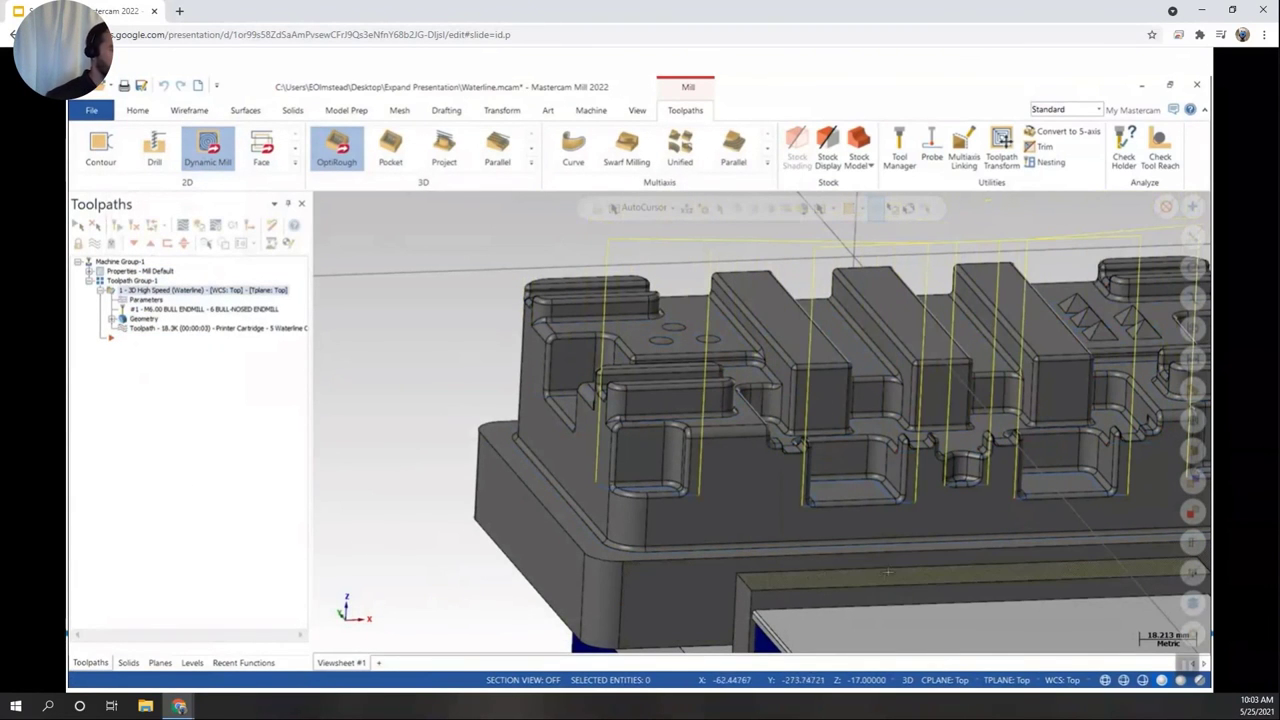
mouse_move(888, 572)
middle_mouse_down()
mouse_move(497, 568)
mouse_move(642, 541)
mouse_move(647, 563)
middle_mouse_up()
key("Right")
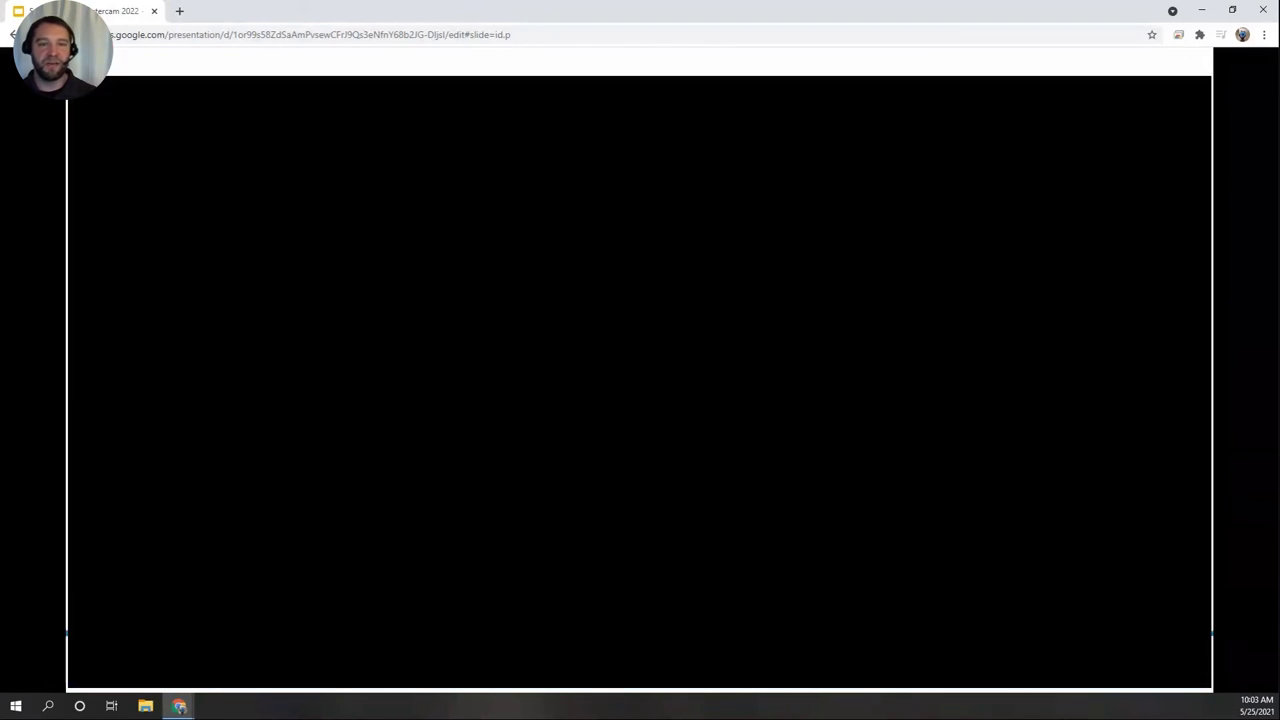